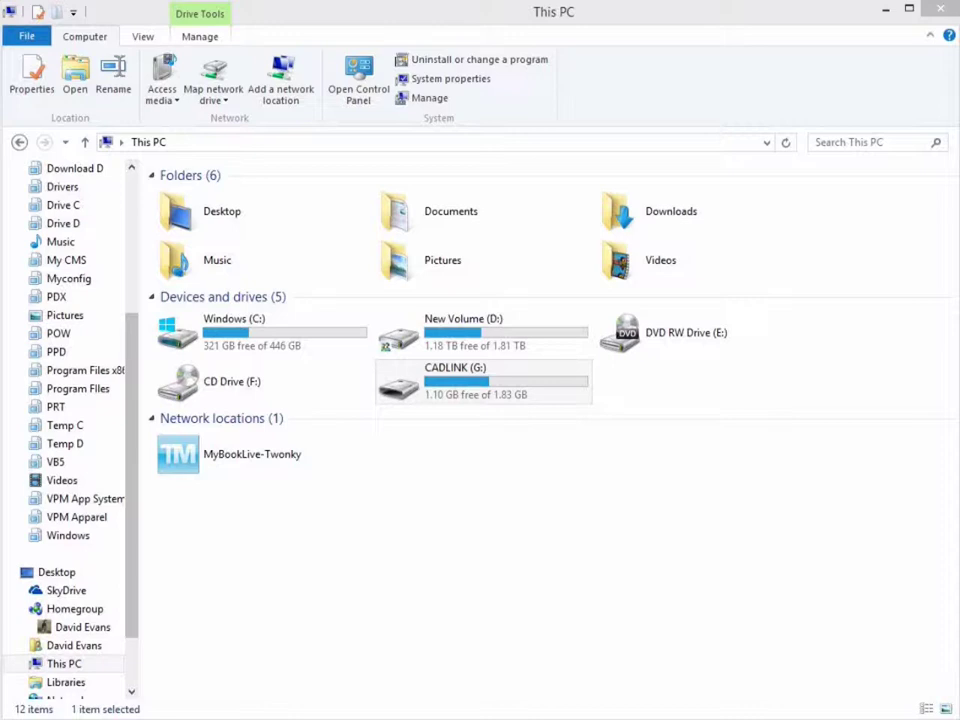
Open the Installer folder on the CADLINK drive and select setup.exe
double_click(512, 385)
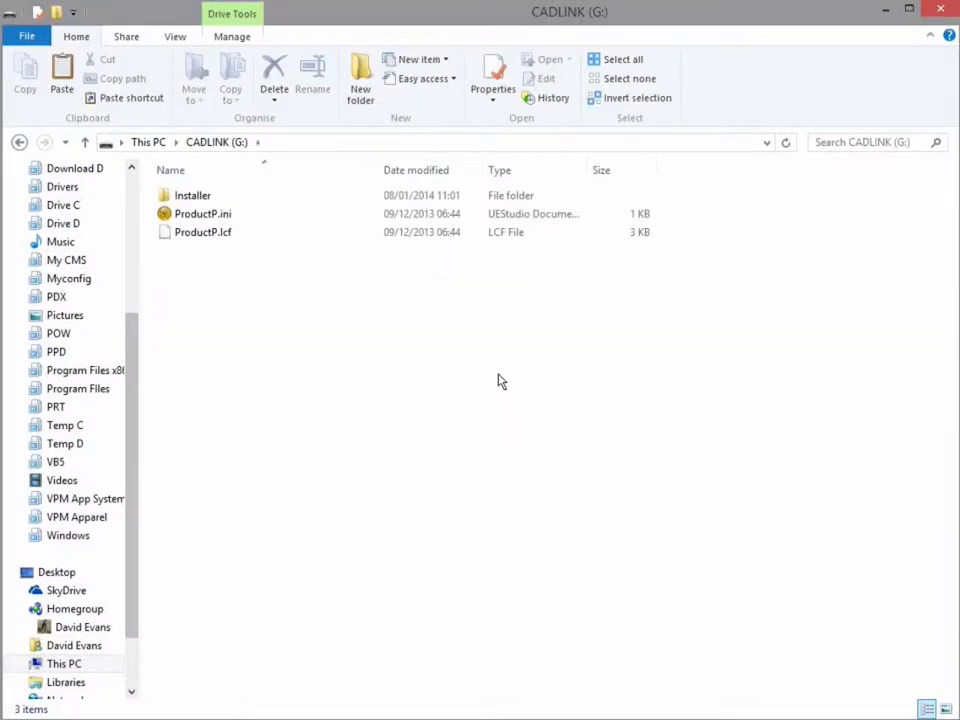
double_click(209, 200)
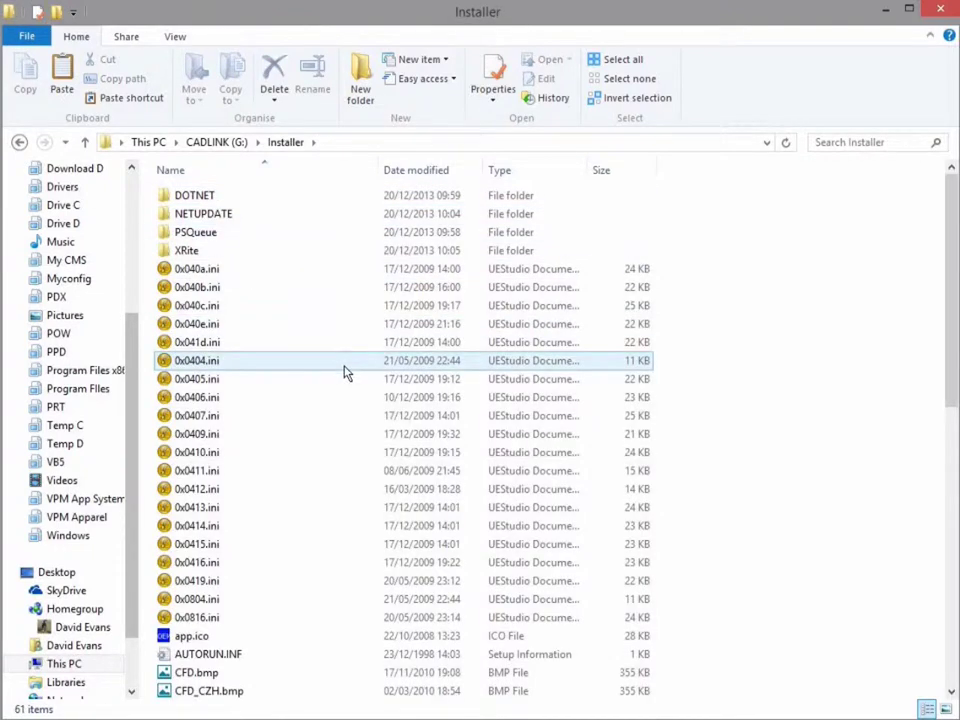
scroll(343, 373, down, 8)
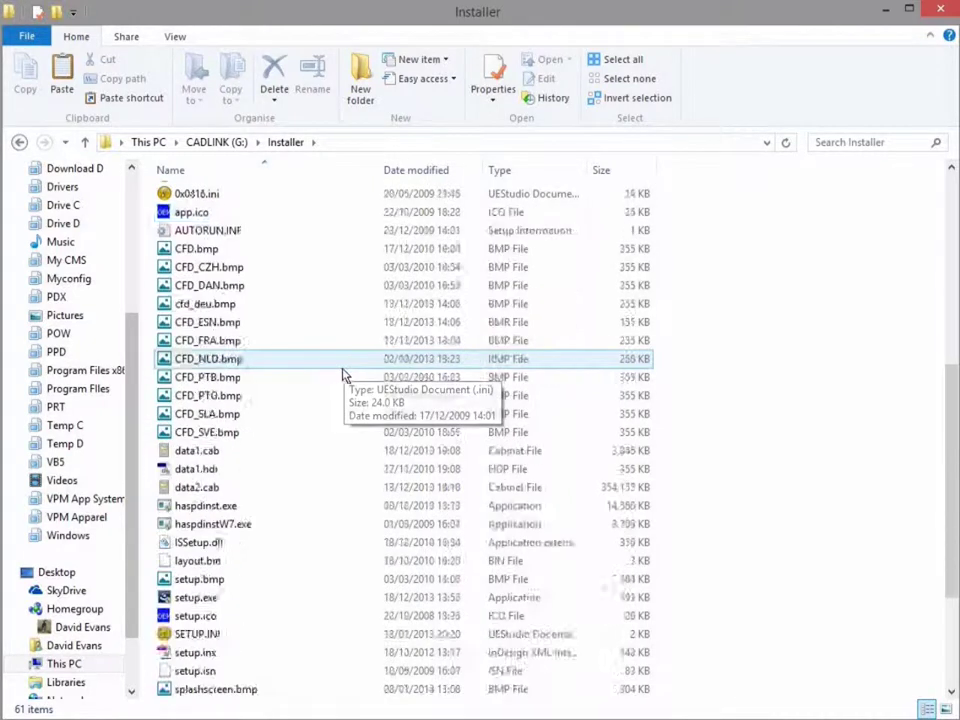
scroll(343, 373, down, 3)
click(216, 452)
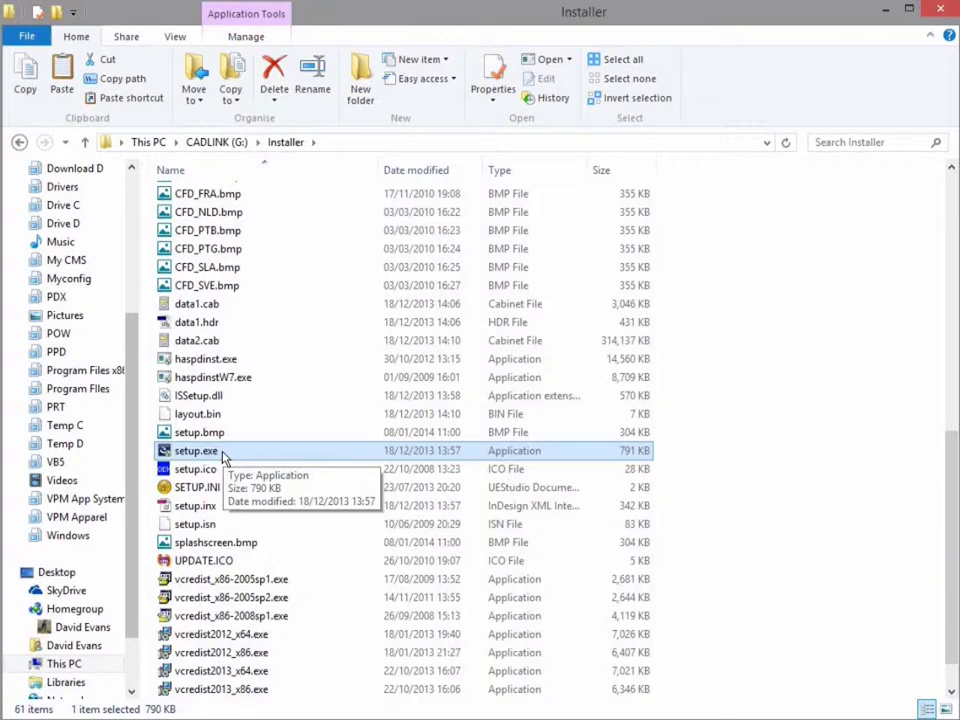
Launch setup.exe and start the CADlink InstallShield Wizard with English as the installation language
double_click(211, 456)
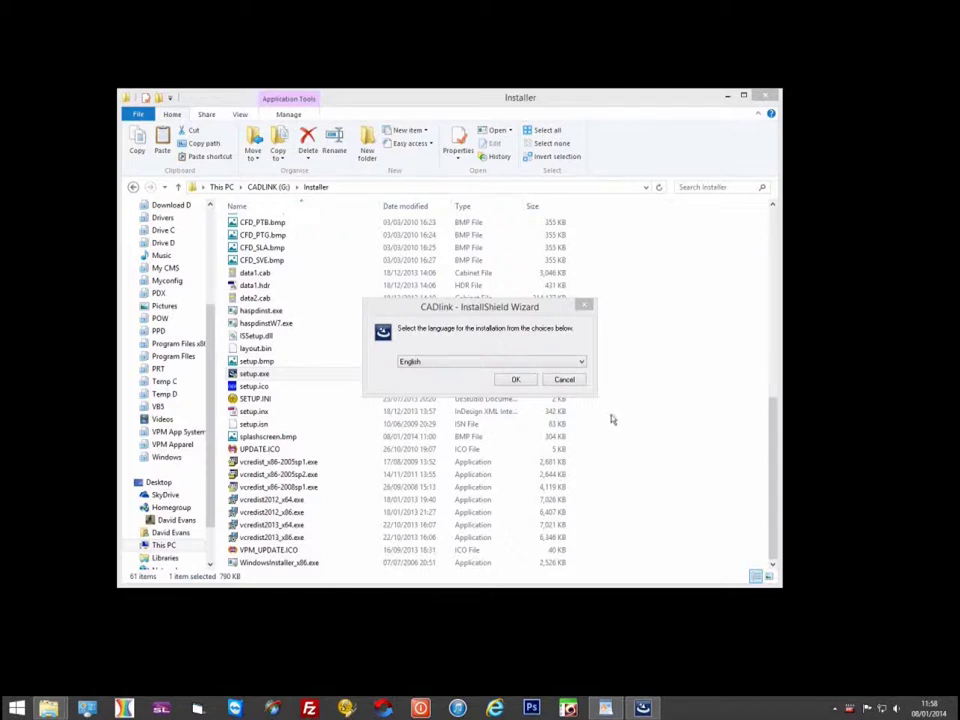
click(534, 366)
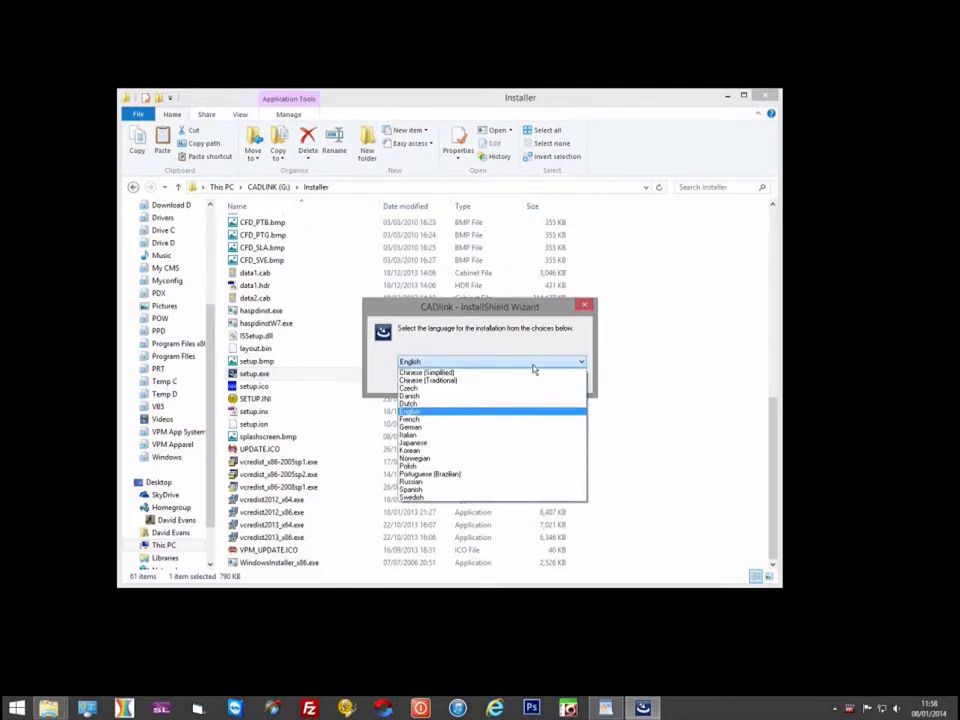
click(534, 366)
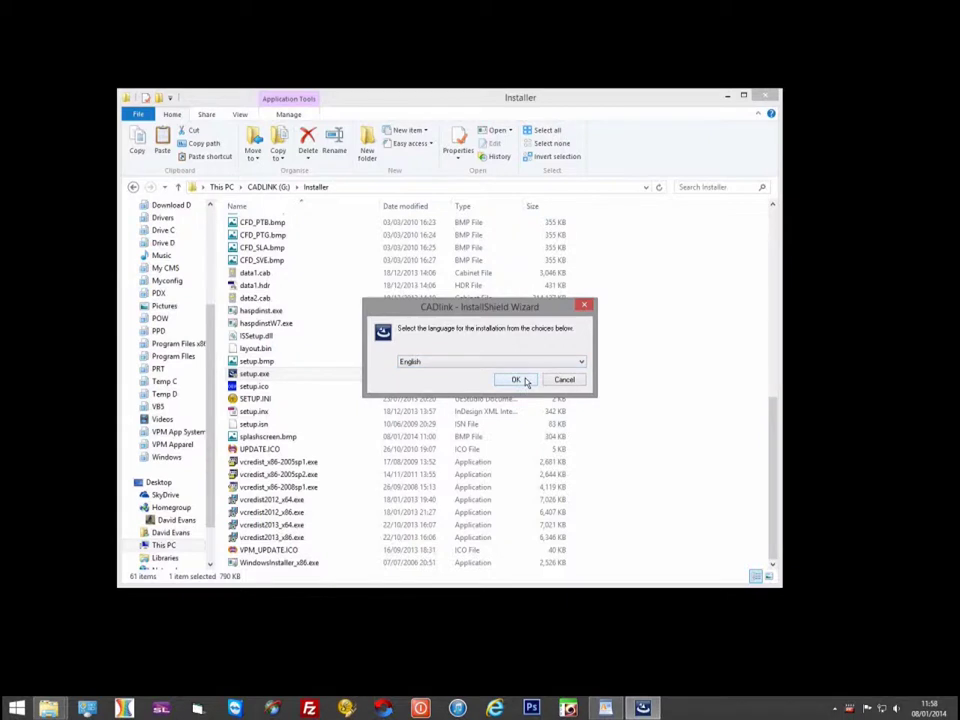
click(516, 380)
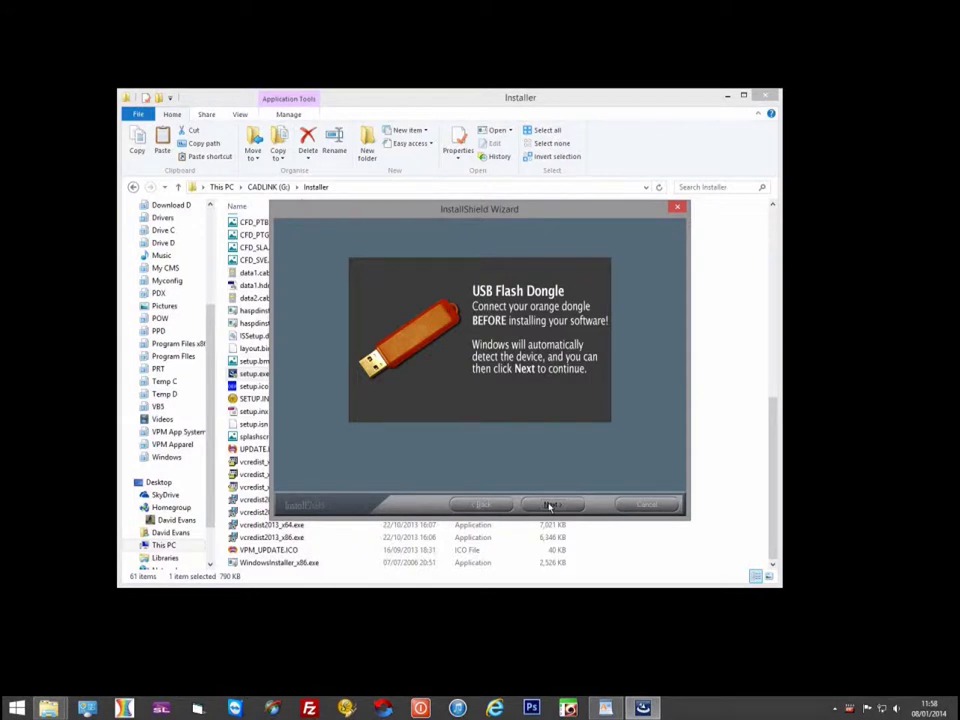
Continue past the USB dongle and Welcome pages and accept the licence agreement terms
click(549, 505)
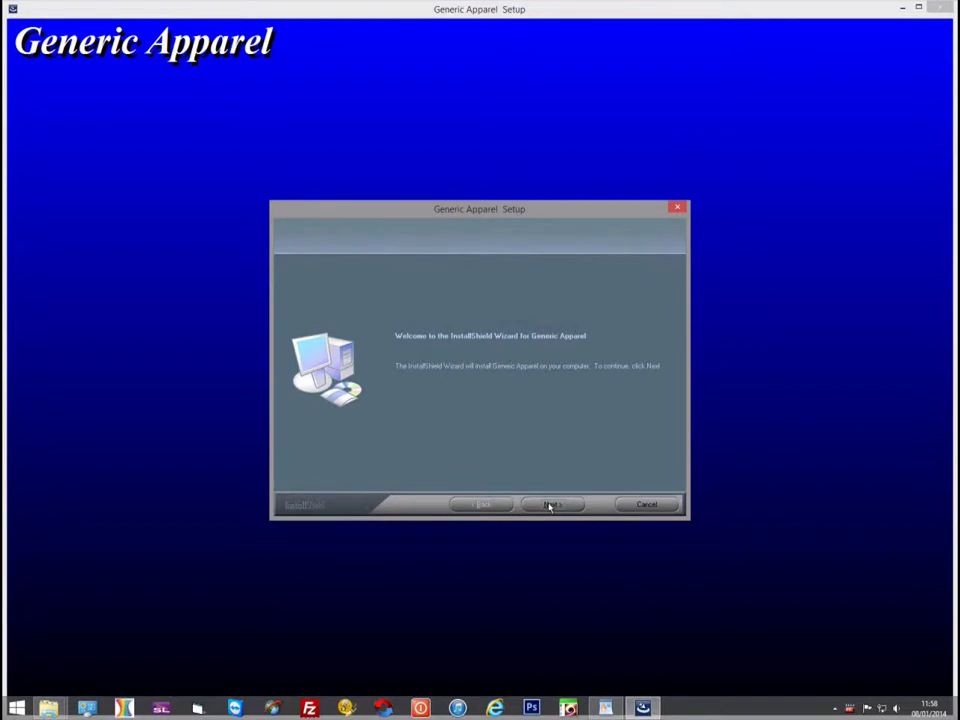
click(549, 505)
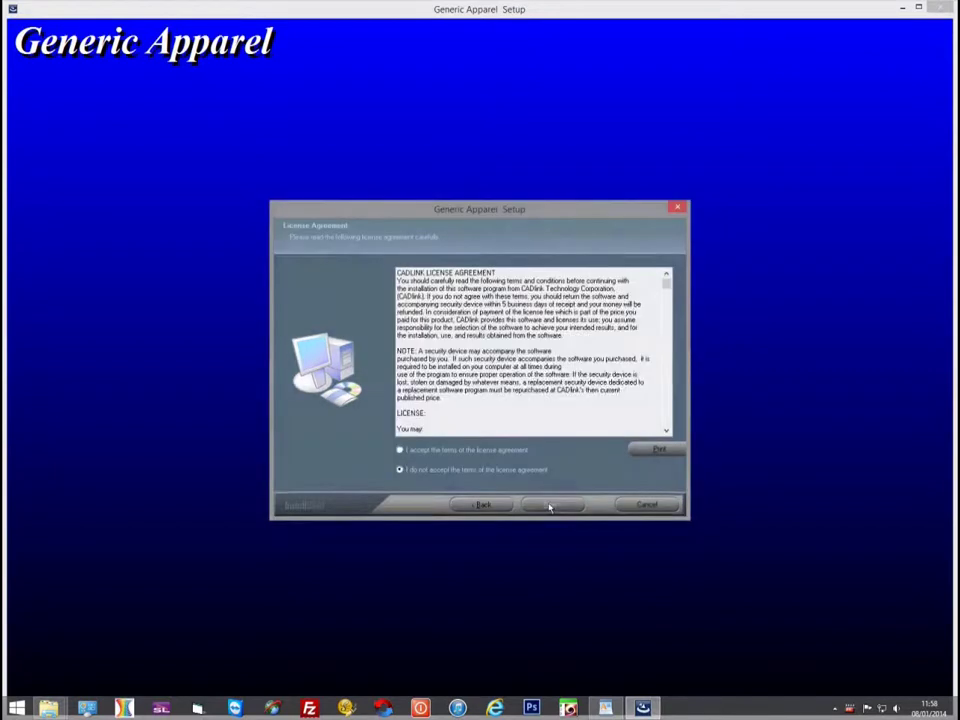
click(505, 451)
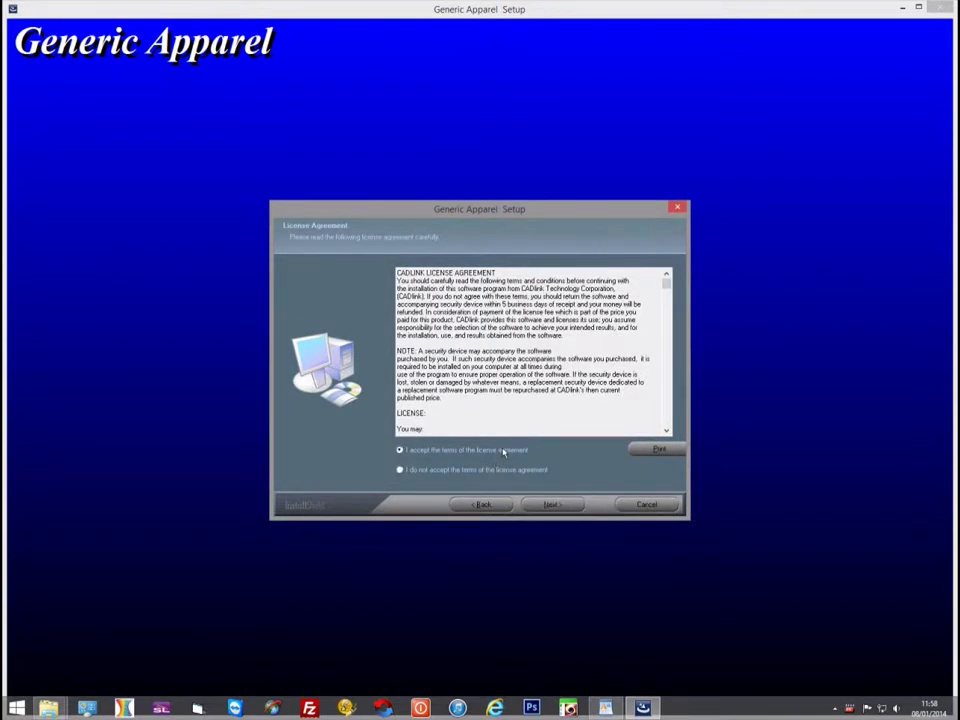
click(553, 505)
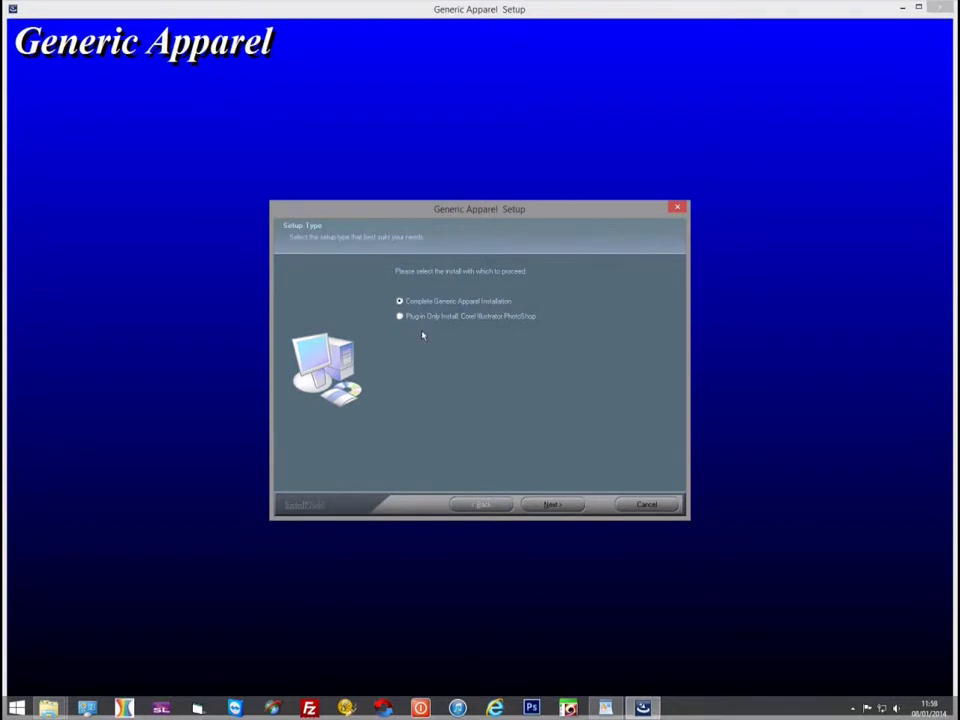
Keep the Complete installation type and the C:\Generic Apparel destination folder
click(546, 506)
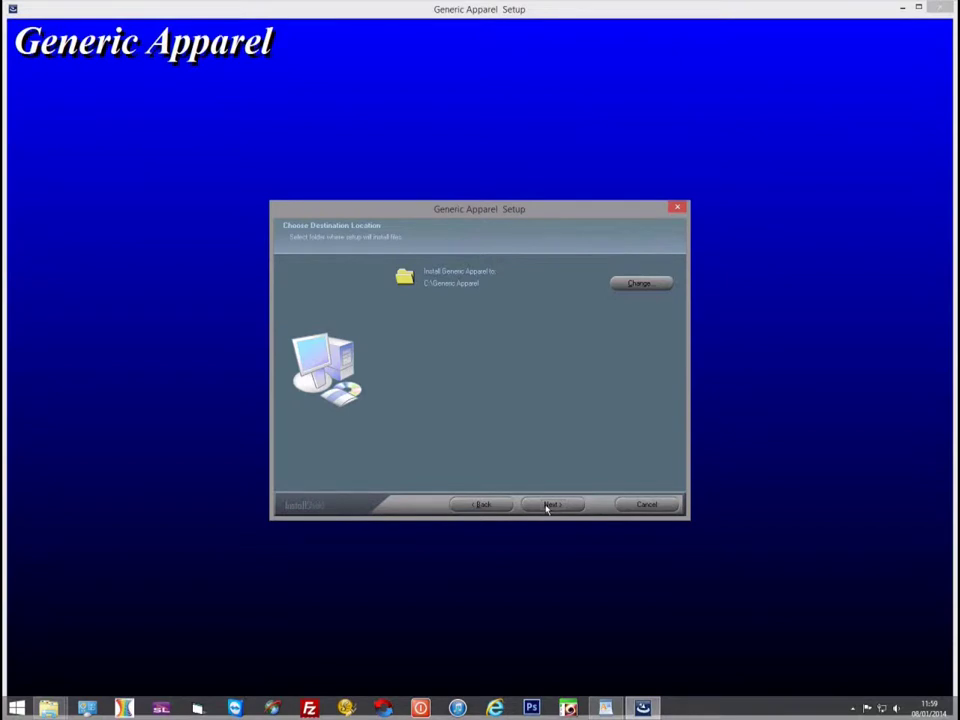
click(550, 504)
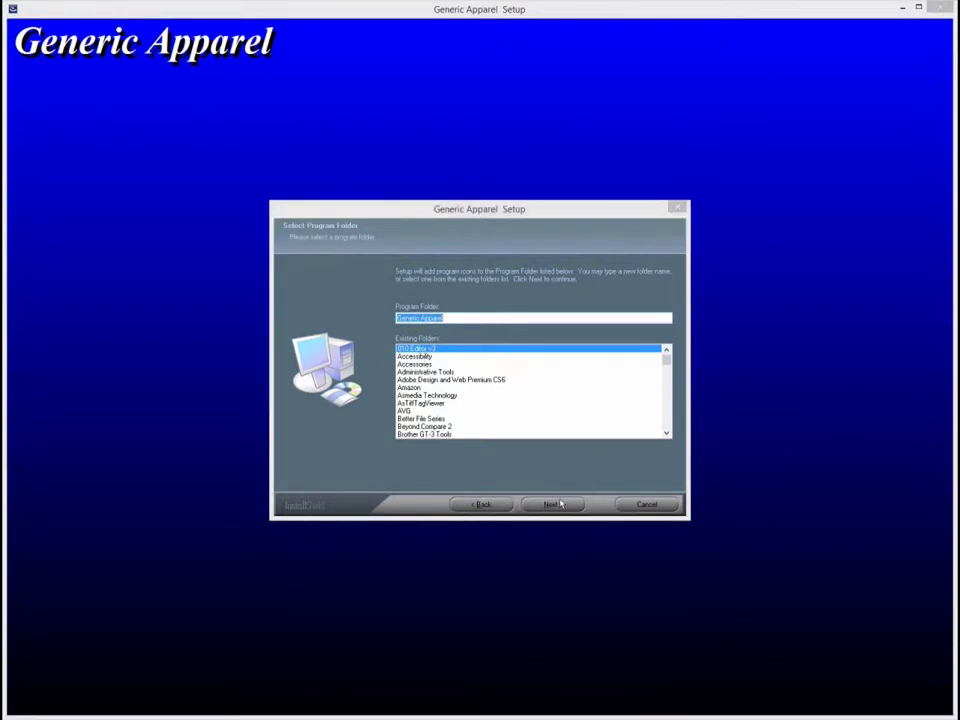
Accept 'Generic Apparel' as the program folder and run the installation to completion
click(556, 505)
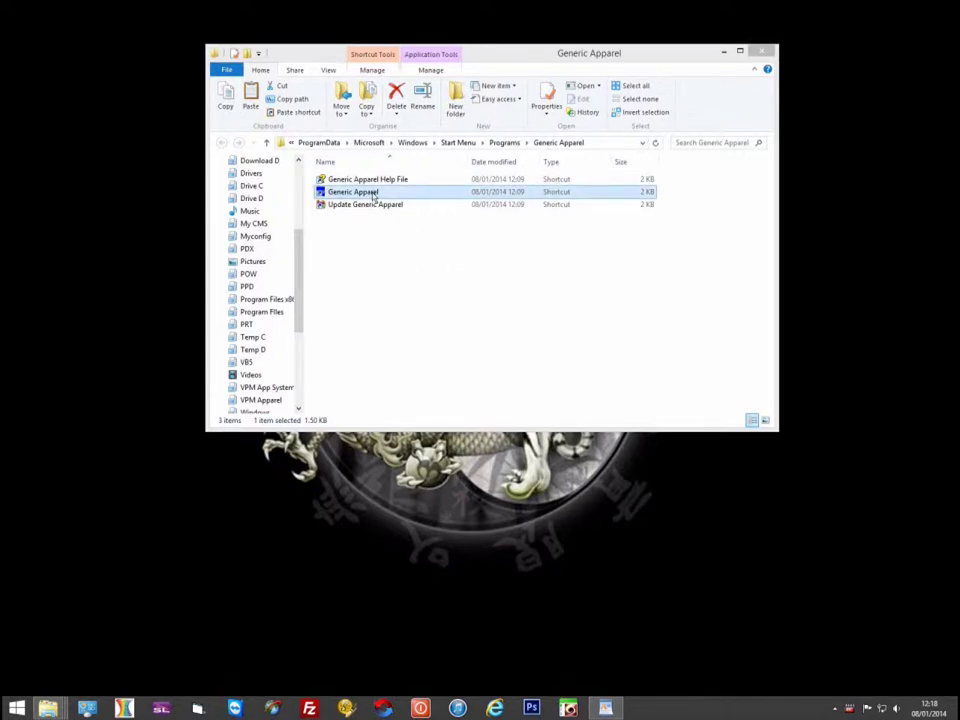
Launch Generic Apparel and accept First Time Setup with inches and 2 decimal places
double_click(374, 195)
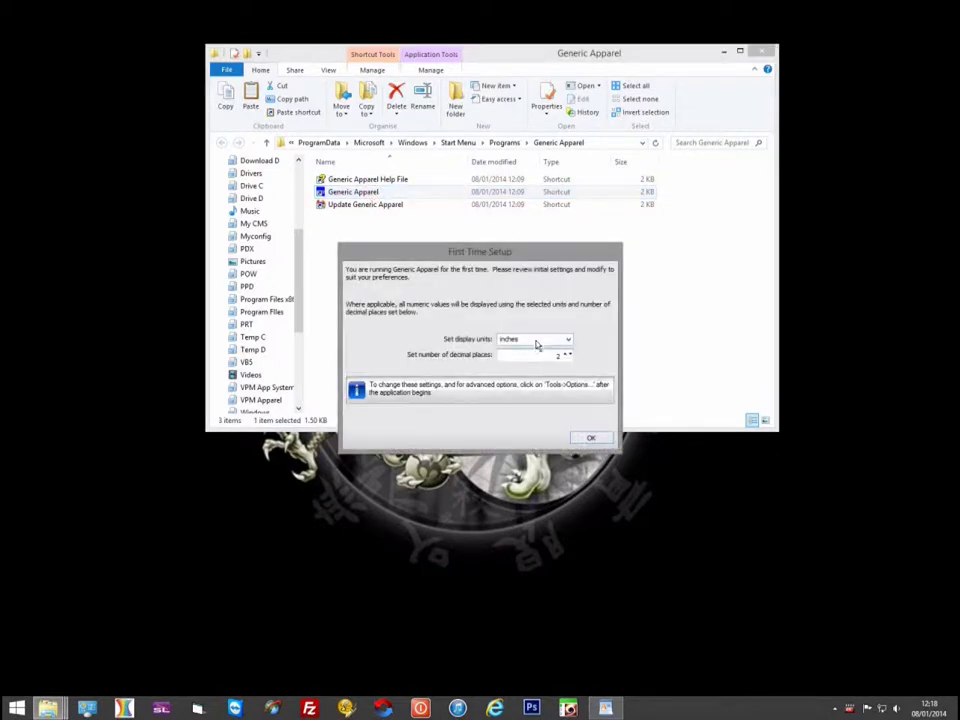
click(566, 341)
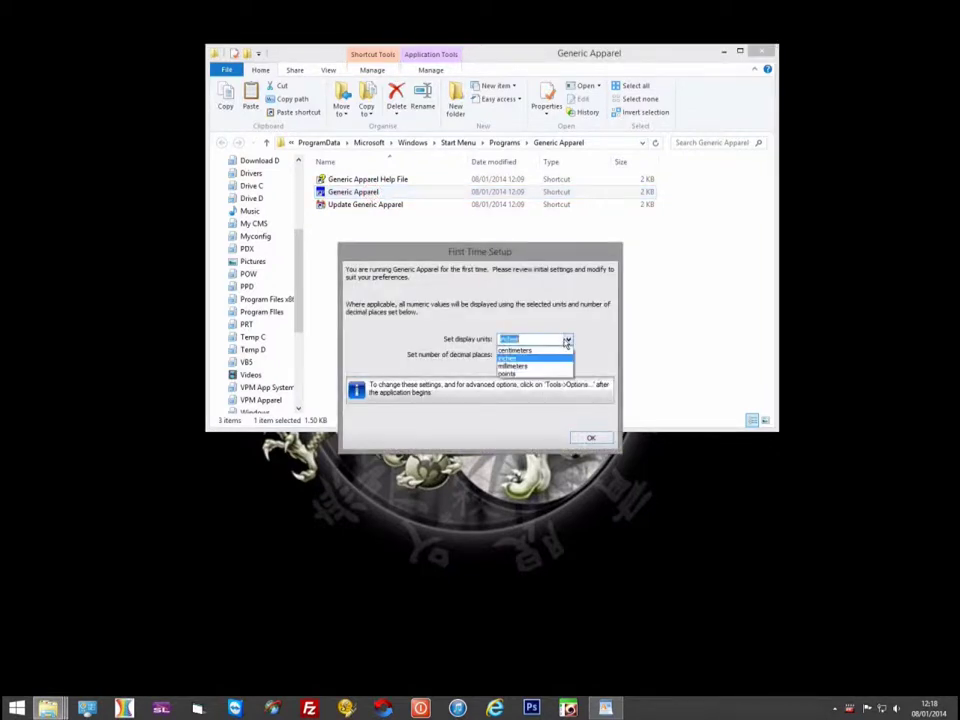
click(567, 341)
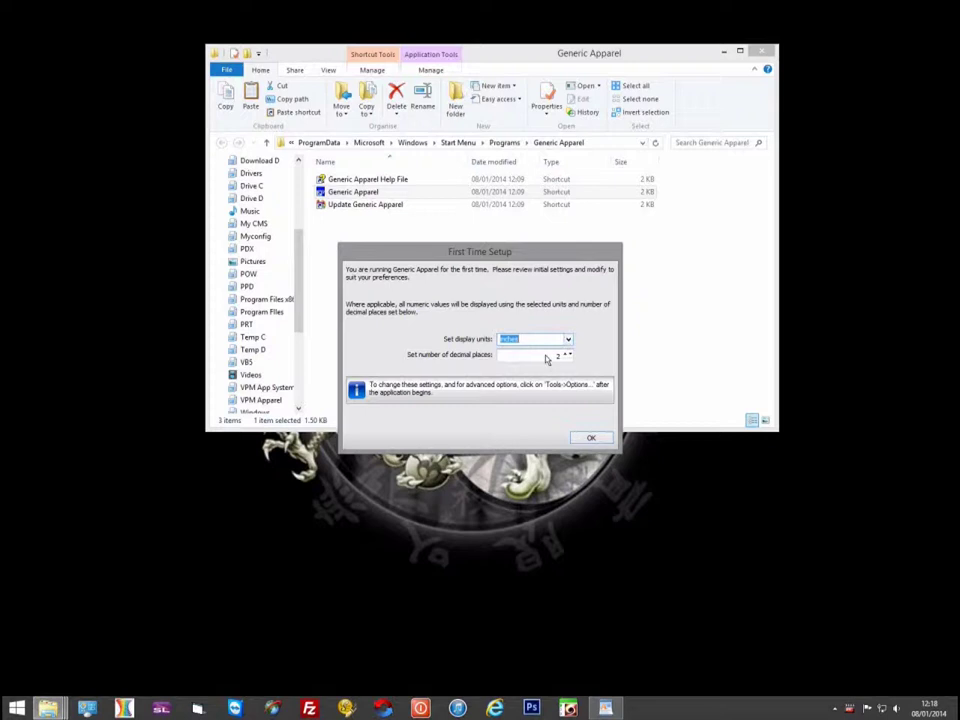
double_click(558, 356)
key(Return)
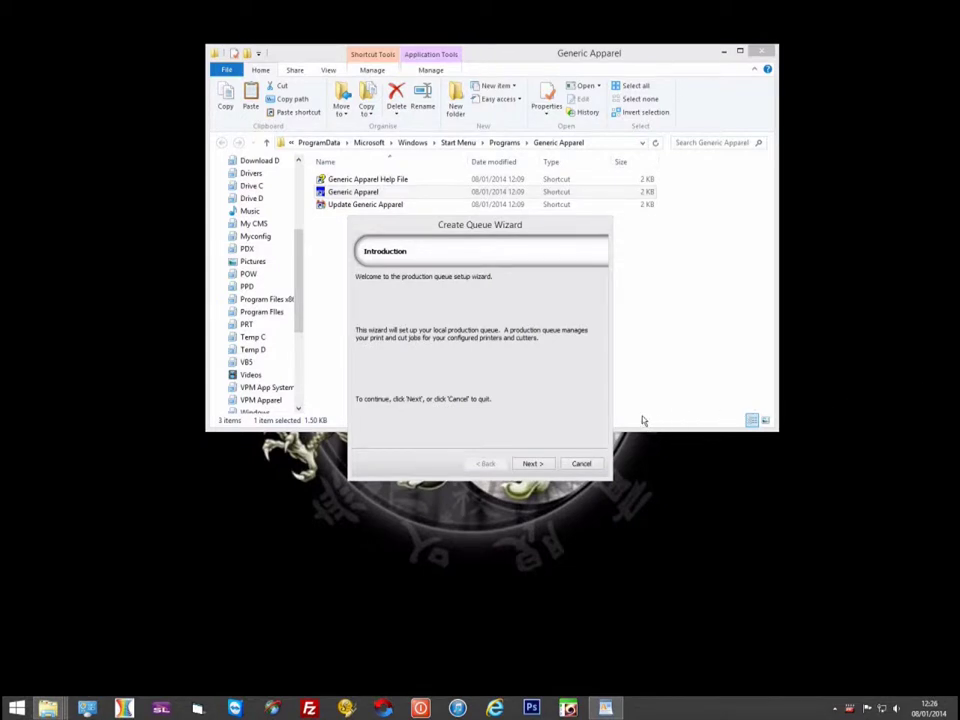
Choose the Generic Apparel printer driver as the printer to support
click(533, 464)
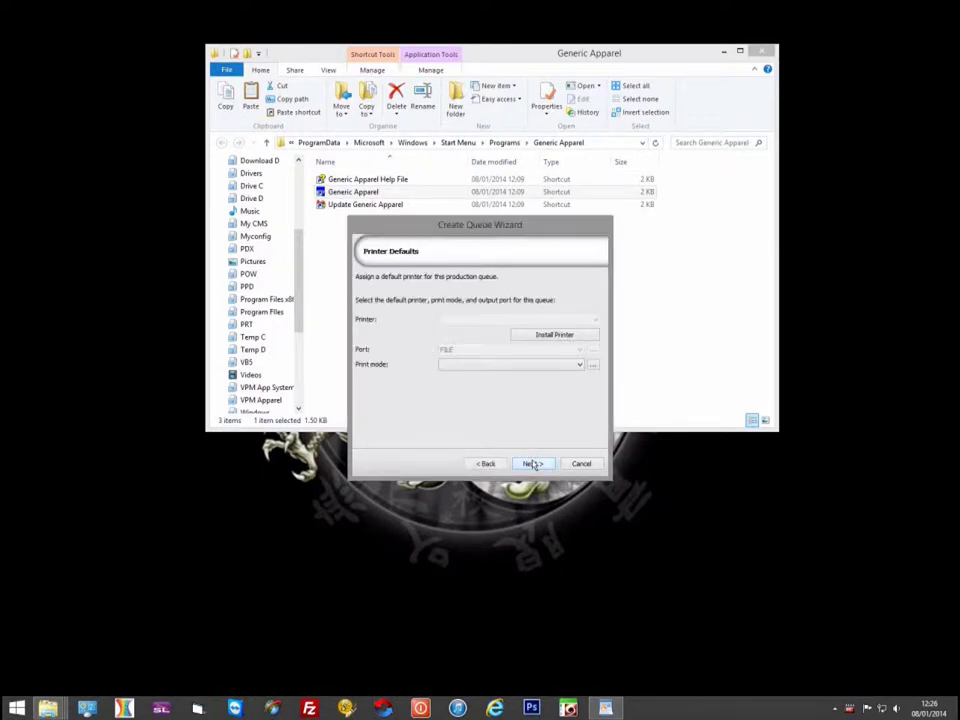
click(583, 336)
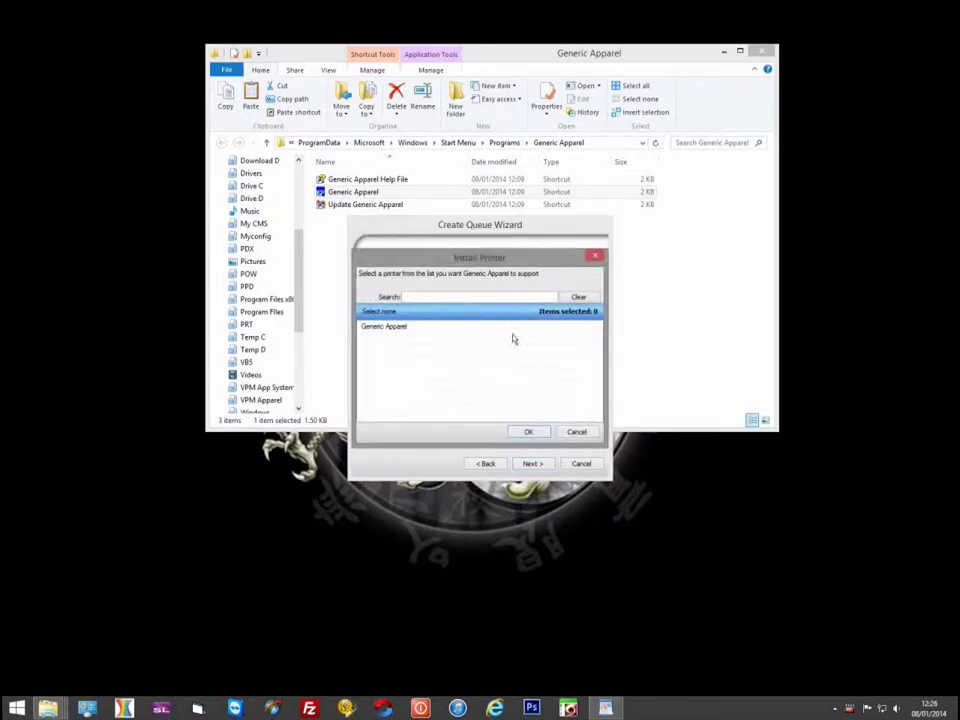
click(398, 329)
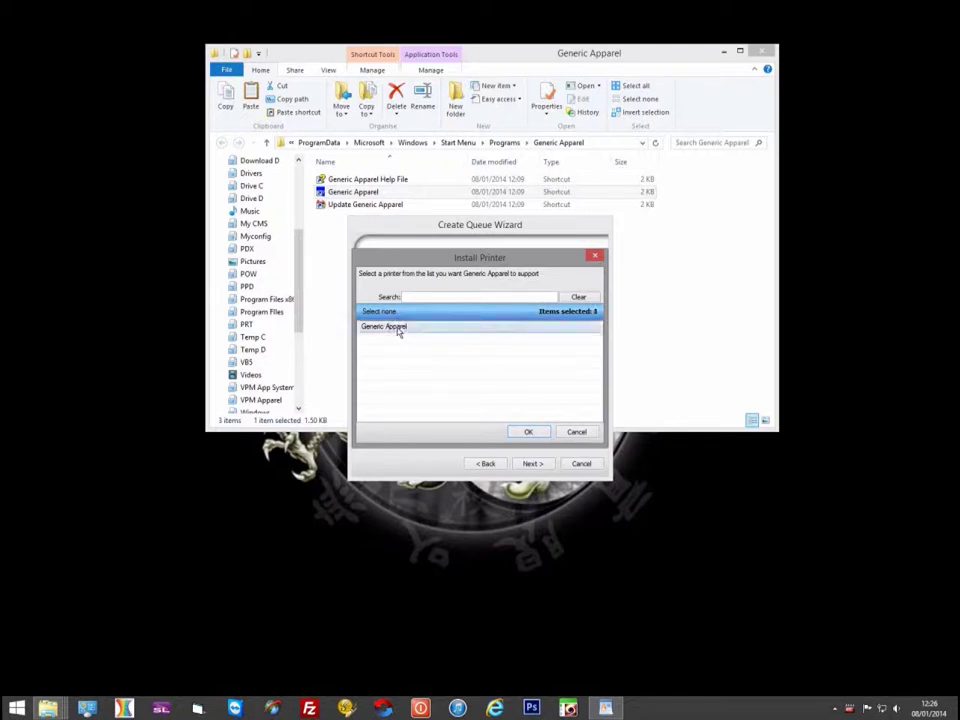
click(530, 433)
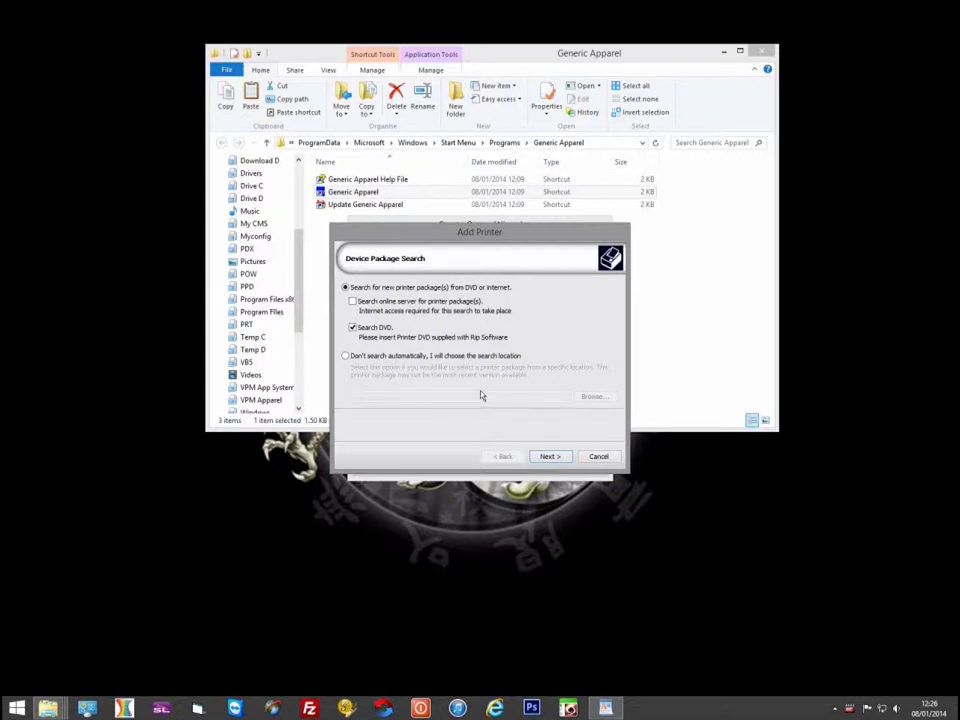
Search the online server instead of the DVD and install driver package 4.200
click(352, 302)
click(352, 328)
click(548, 458)
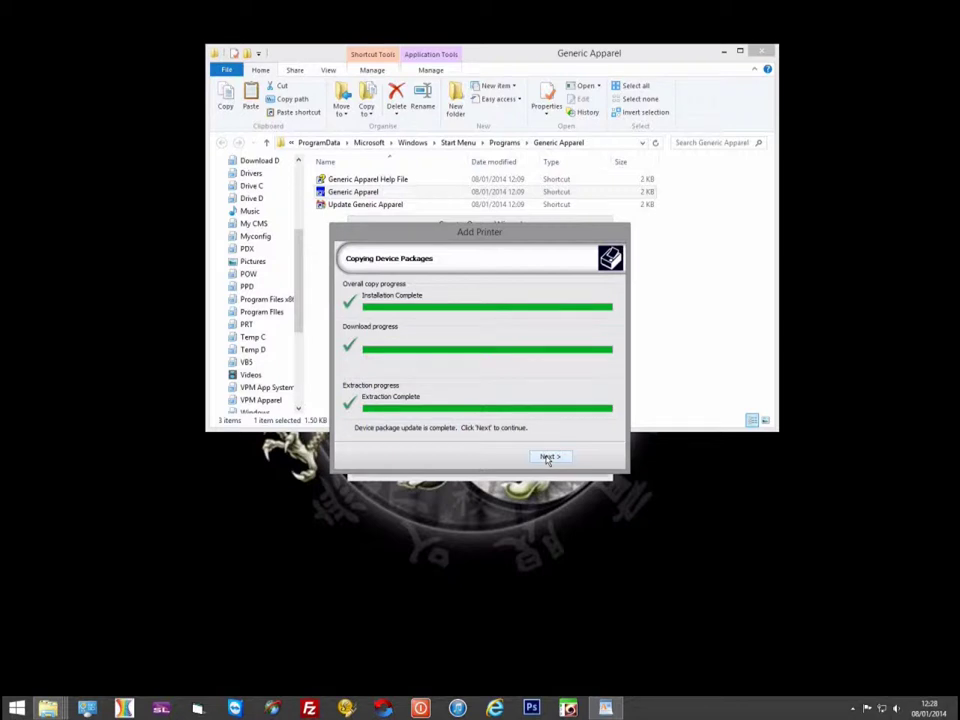
click(548, 457)
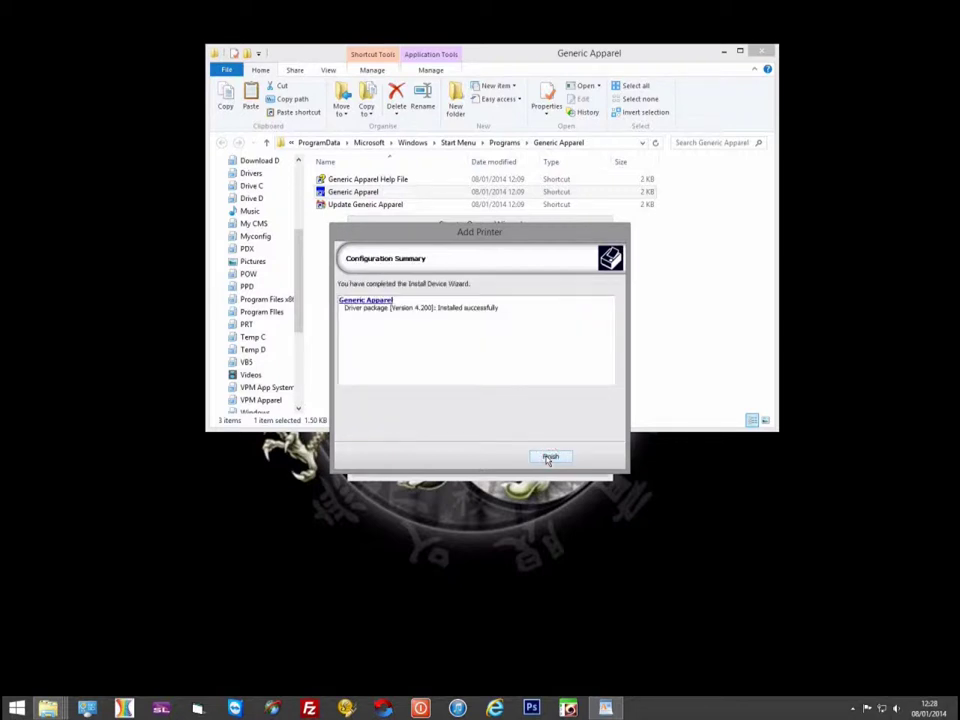
Finish the printer setup, accept Printer Defaults, maximize the window and view the Color Shirts queues
click(549, 457)
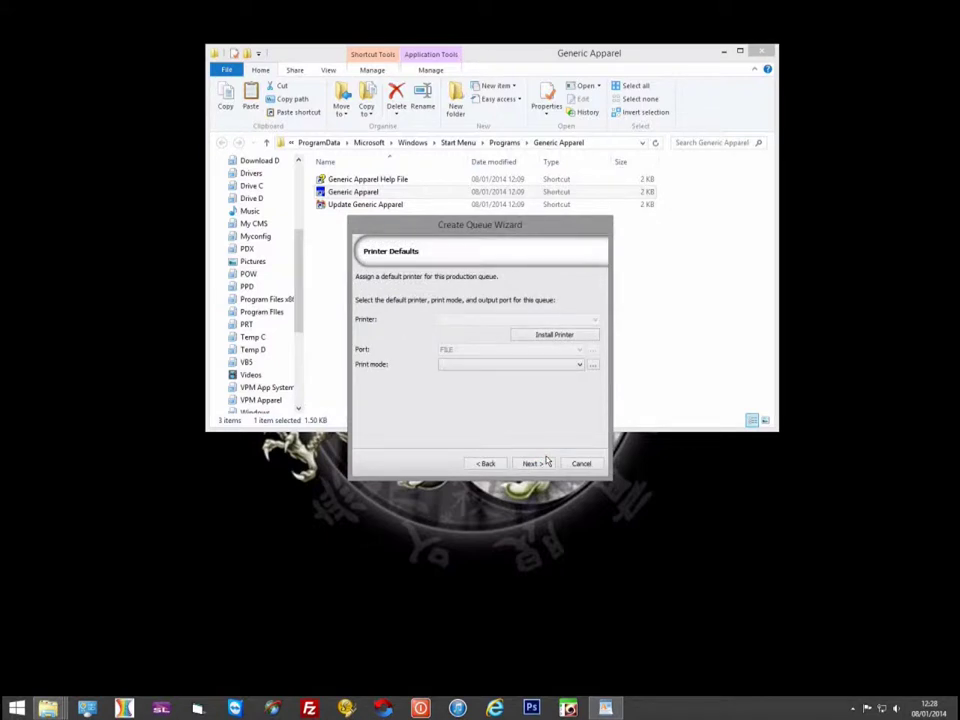
click(547, 461)
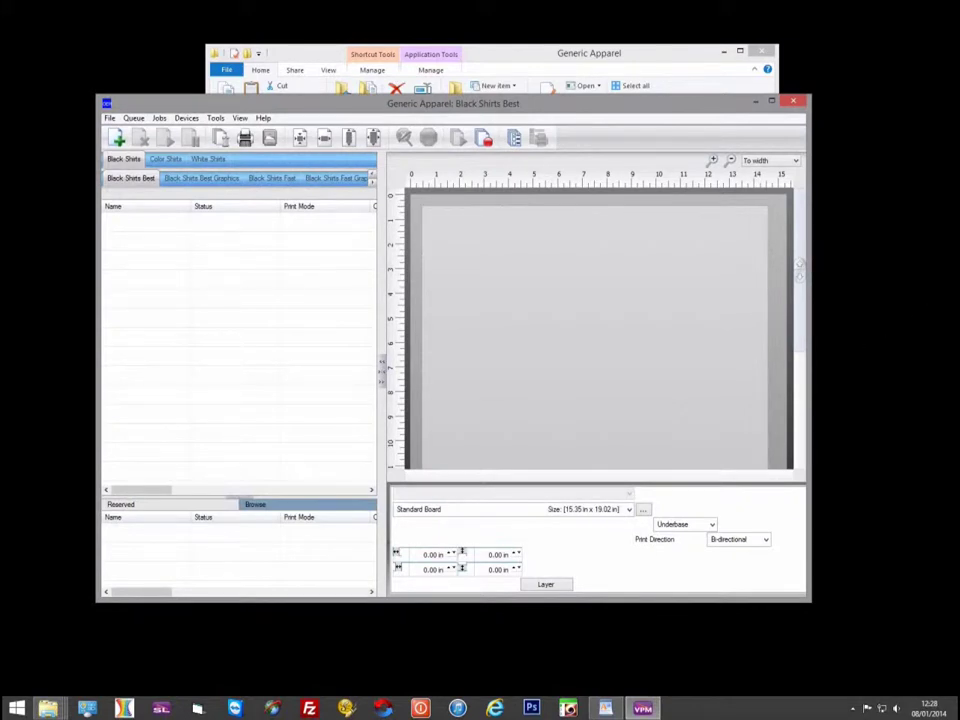
double_click(549, 106)
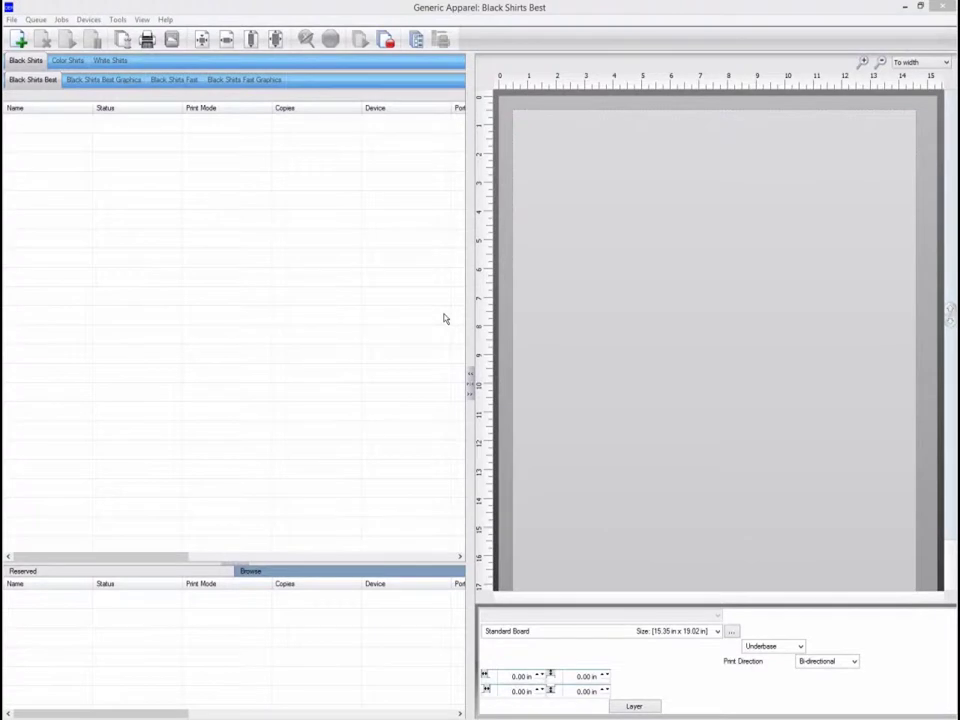
scroll(70, 58, down, 2)
click(68, 60)
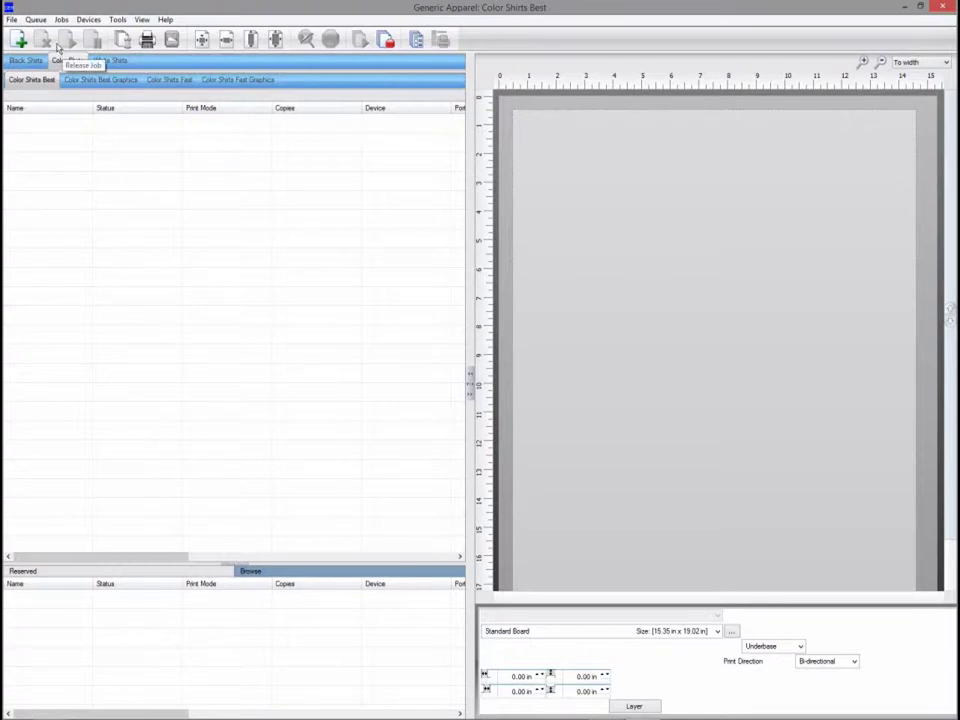
Open Queue > Manage Queues and show the Port choices for the Black Shirts Best queue
click(35, 19)
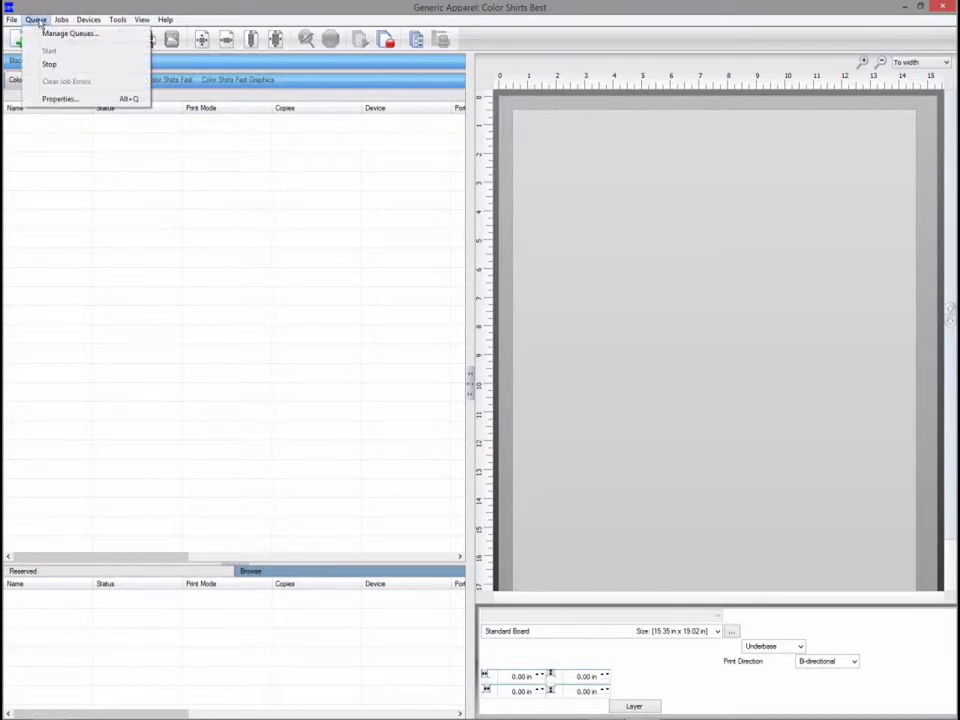
click(60, 34)
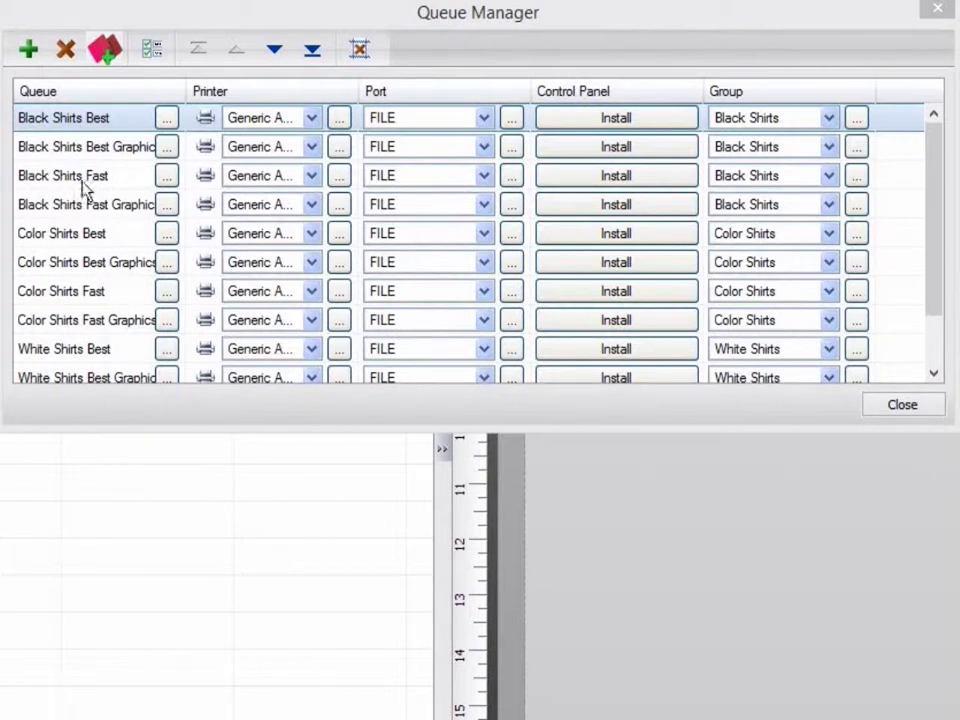
click(86, 92)
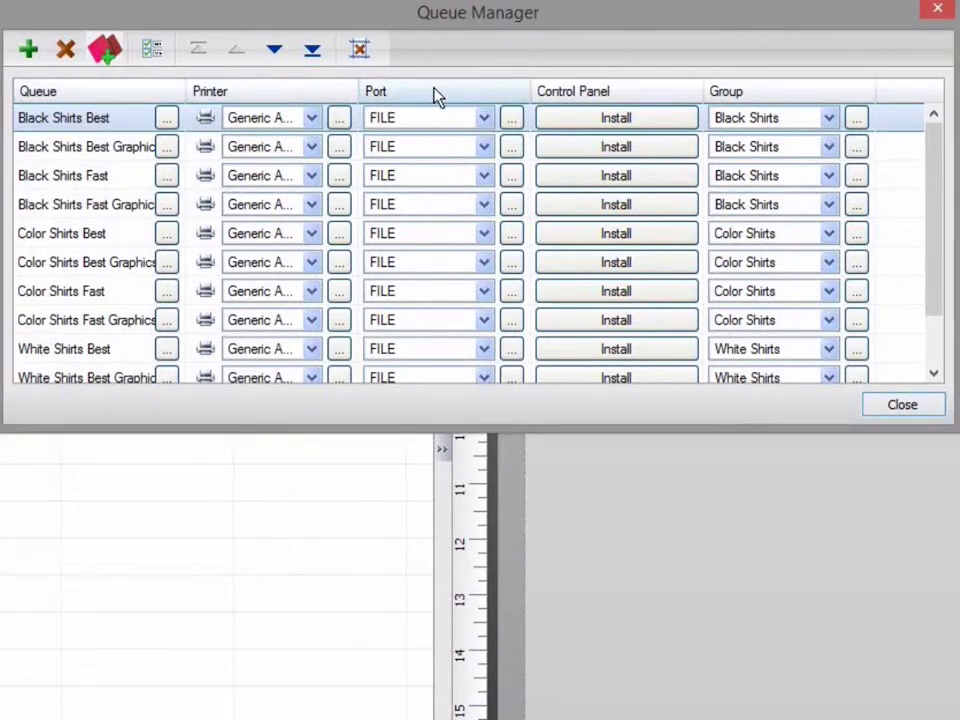
click(424, 118)
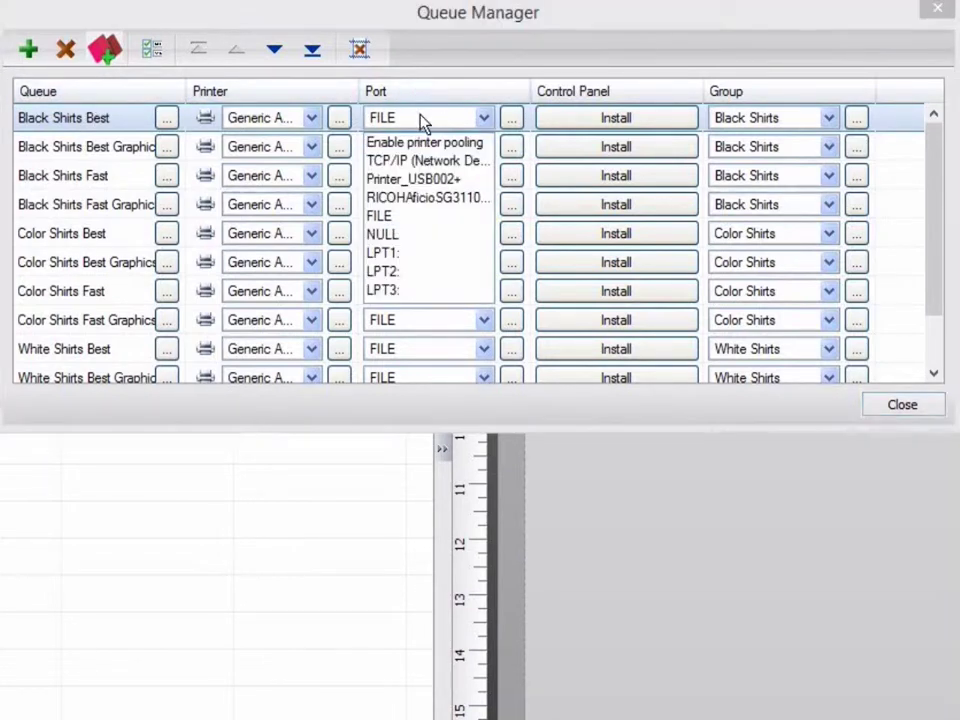
Set every queue's output port to RICOHAficioSG3110DN_USB002+ and widen the Port column to show full names
click(424, 207)
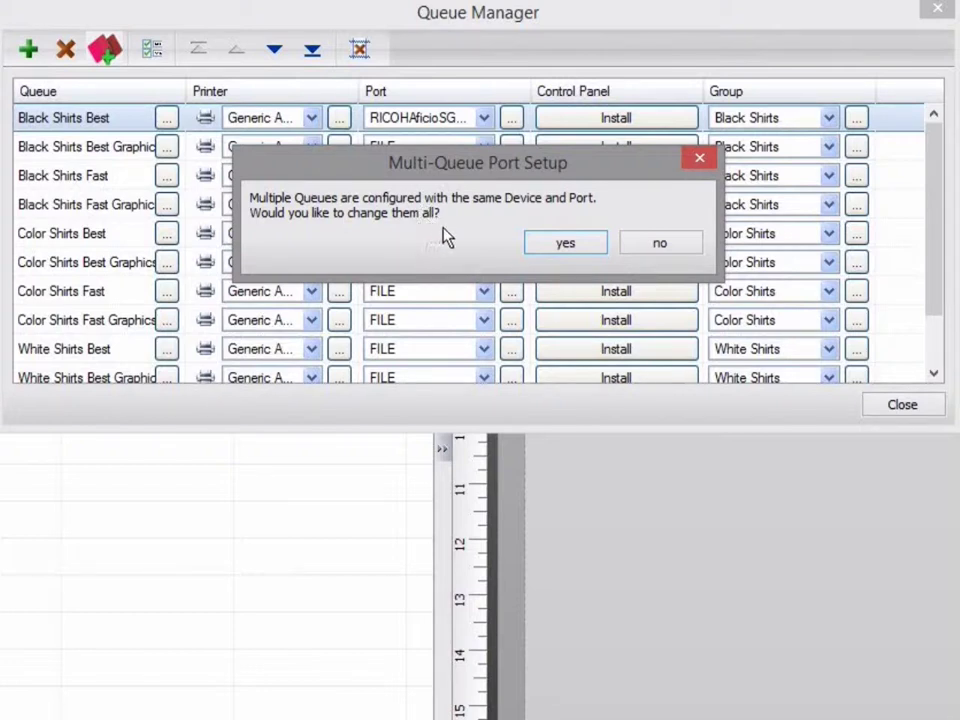
click(565, 245)
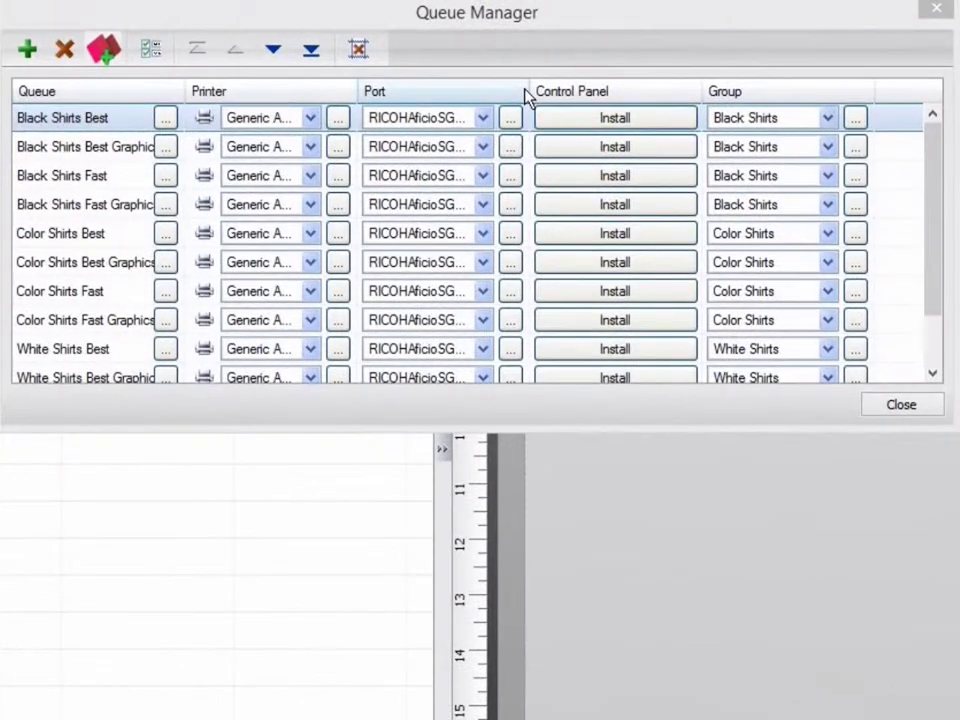
drag(525, 92, 637, 88)
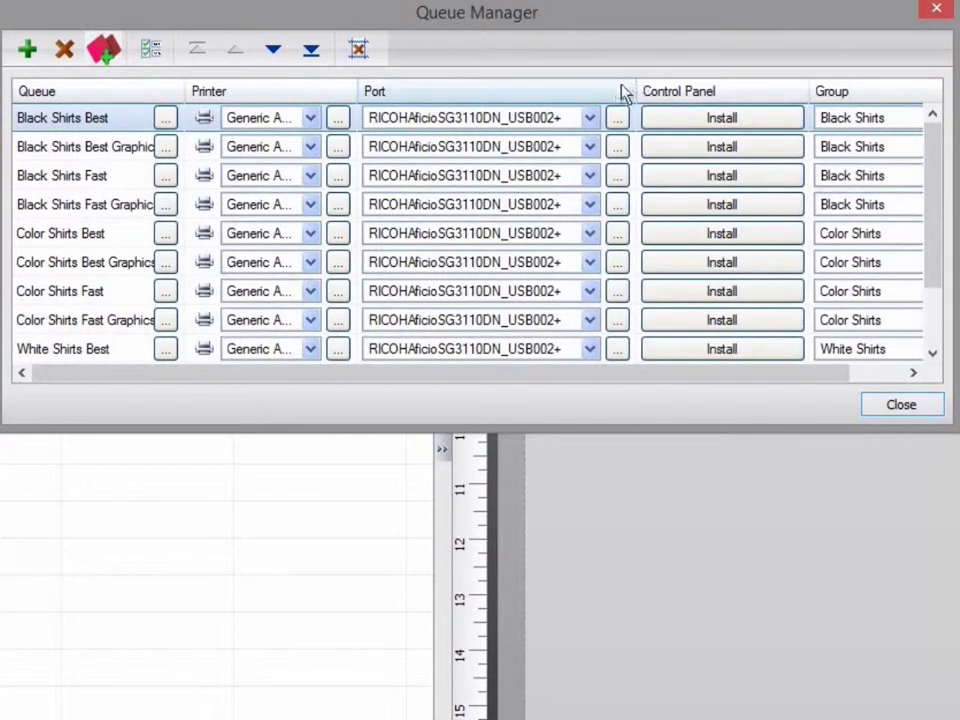
click(589, 118)
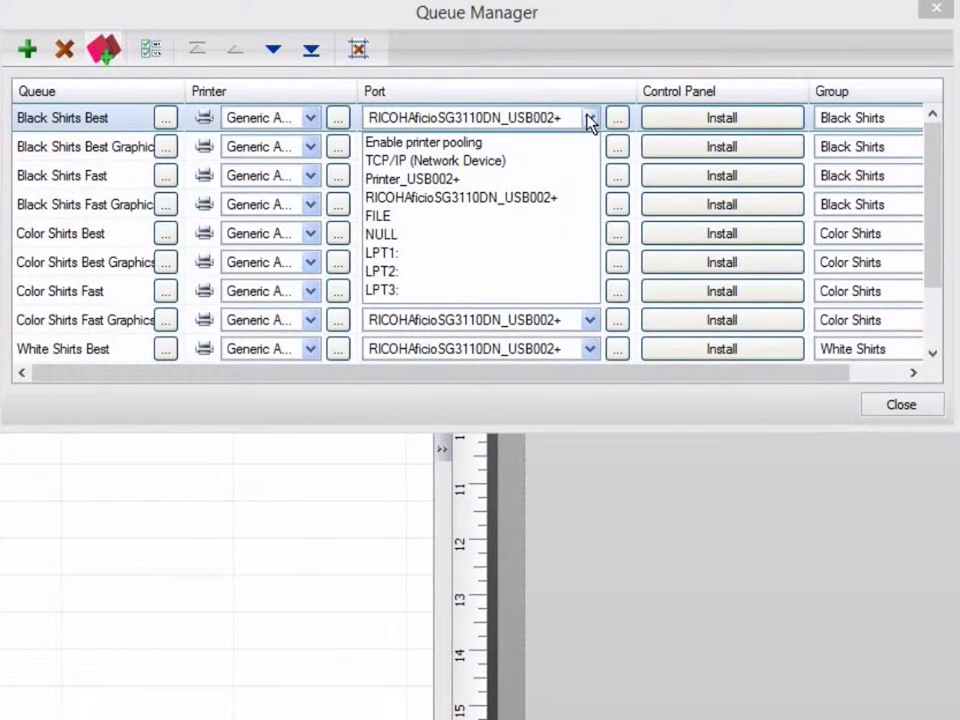
Switch Black Shirts Best to a TCP/IP network port at 192.168.1.1, port 9100
click(568, 162)
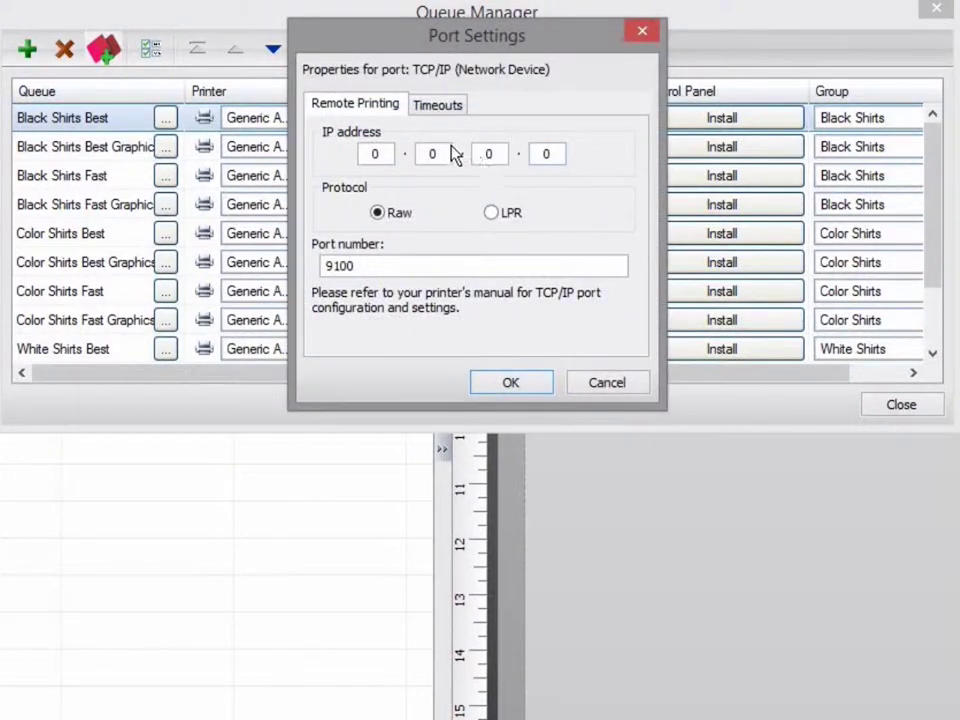
click(383, 154)
text(192.168.1)
double_click(561, 163)
text(19)
click(507, 382)
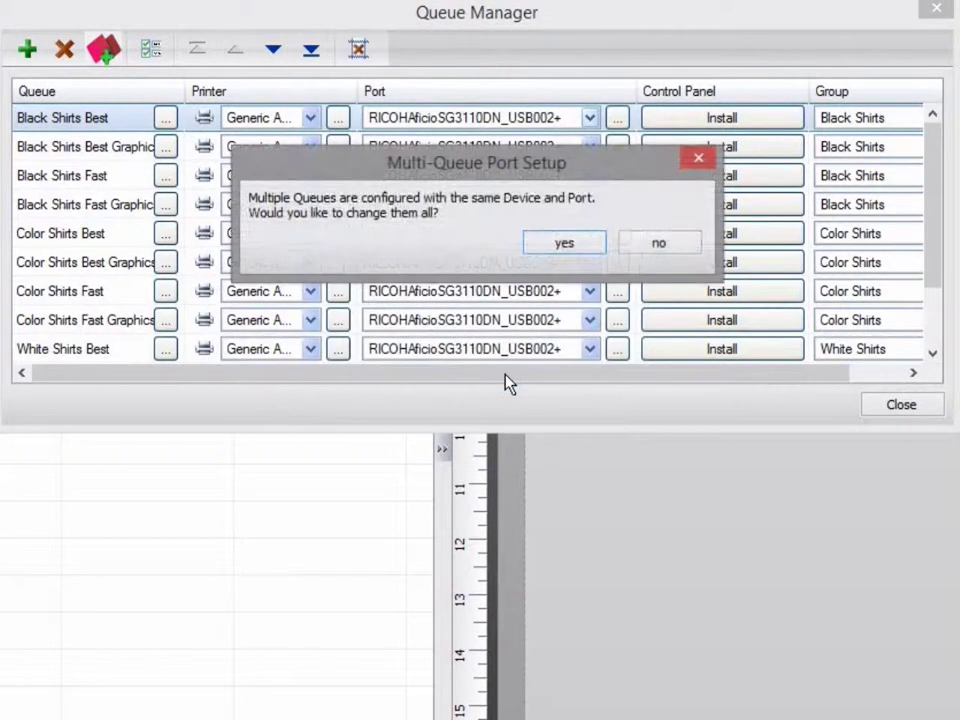
Apply the TCP/IP port to all queues and close the Queue Manager
click(562, 245)
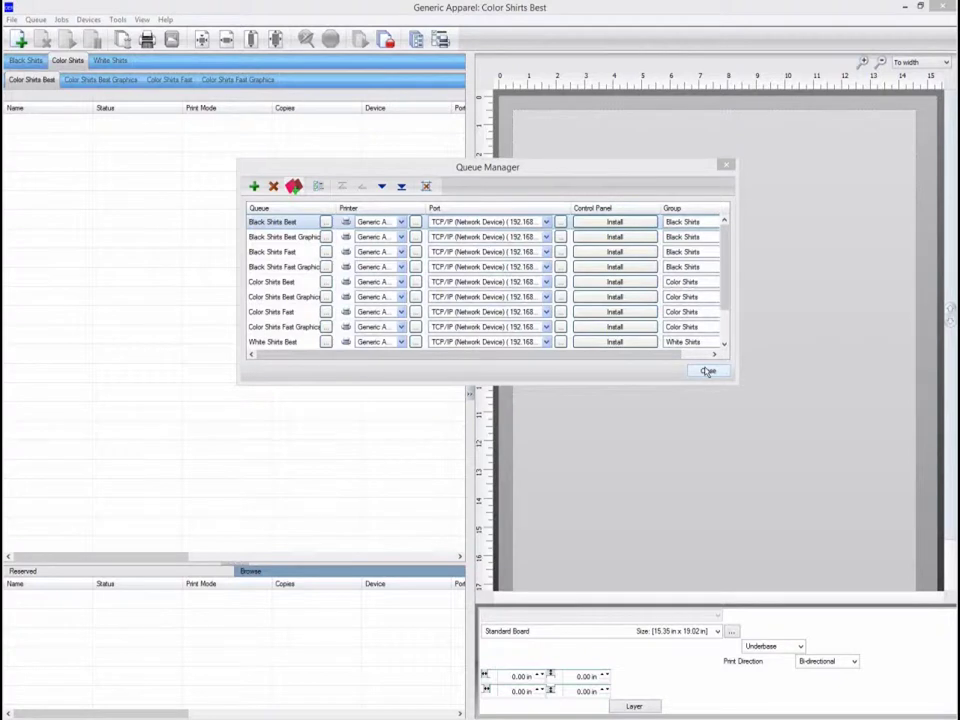
click(707, 371)
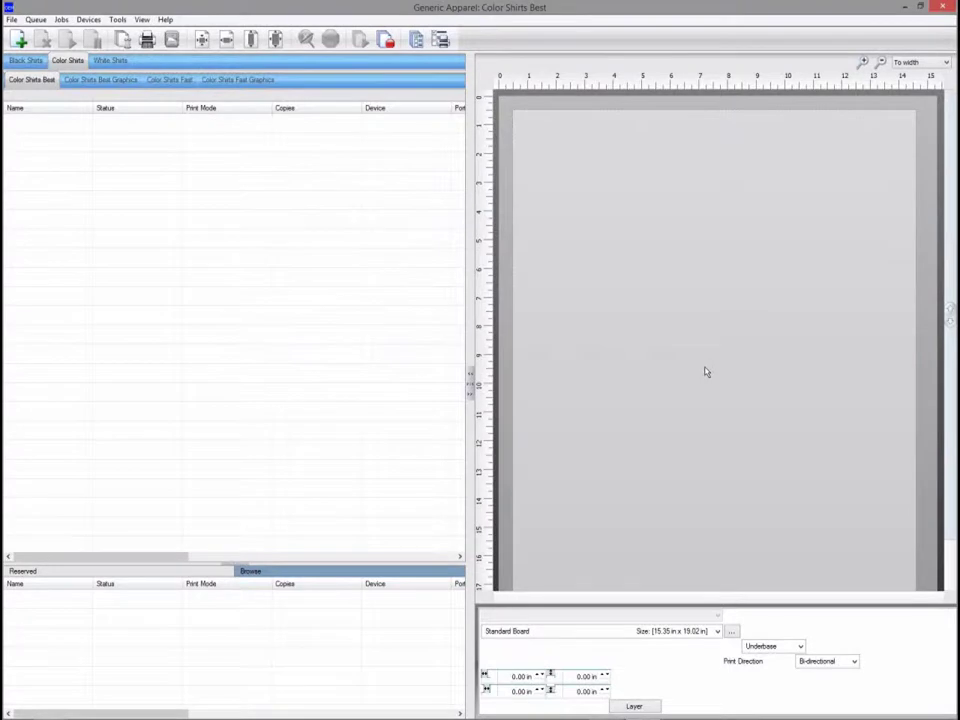